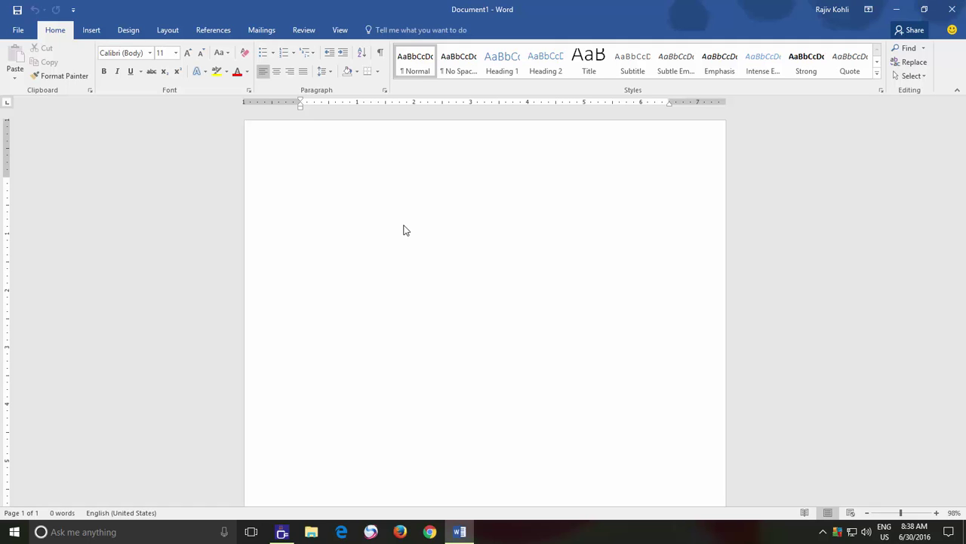
Open the WordArt style gallery from the Insert tab for the blank Document1.
left_click(89, 32)
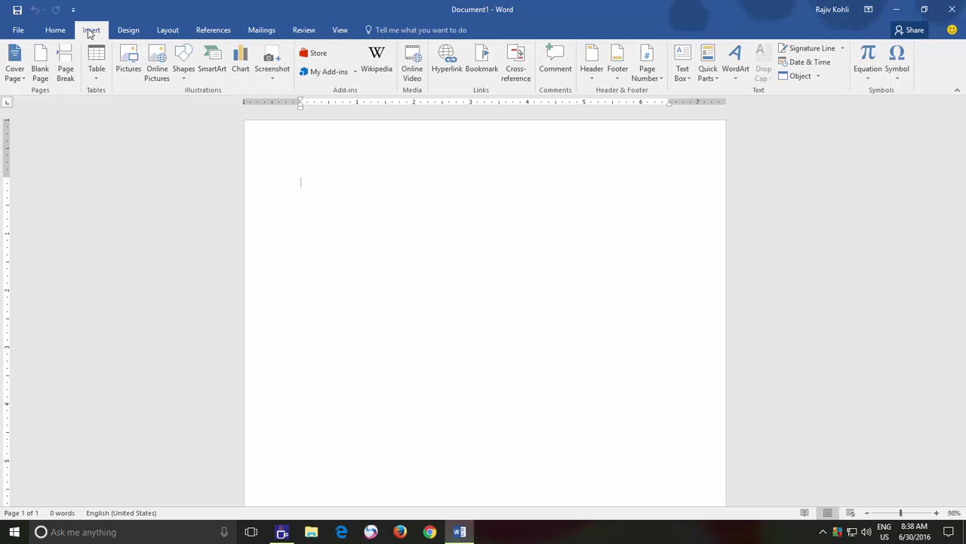
left_click(731, 72)
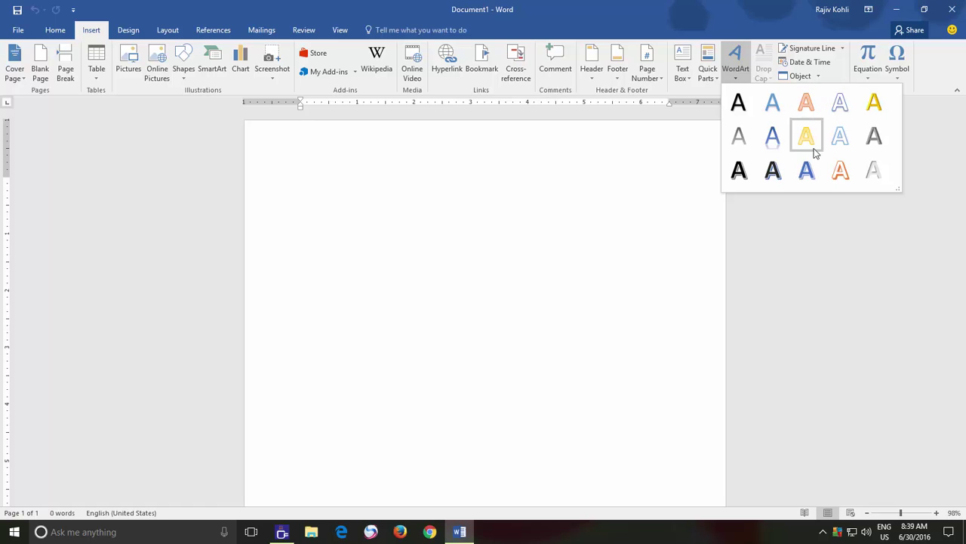
Insert an orange outlined WordArt reading 'Microsoft Word 2016'.
left_click(804, 106)
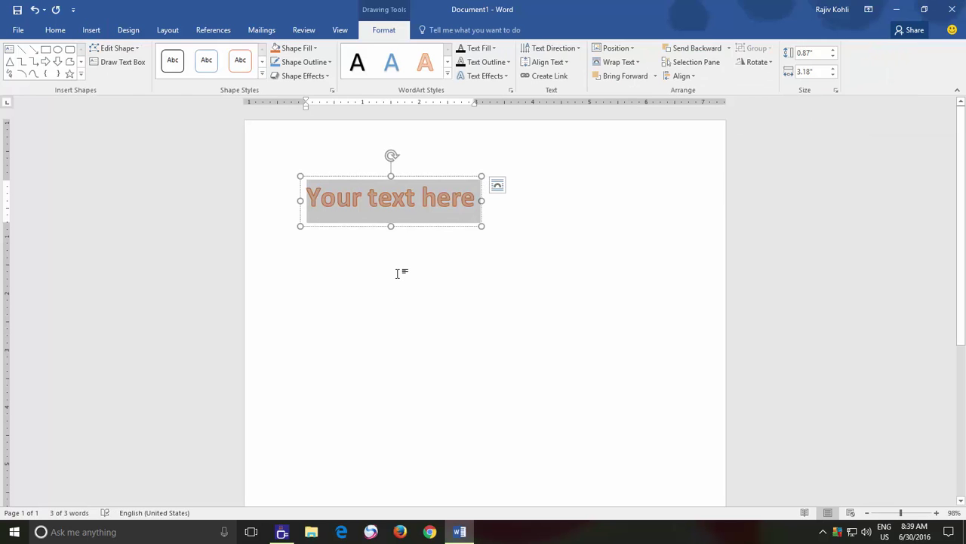
type("Microsoft")
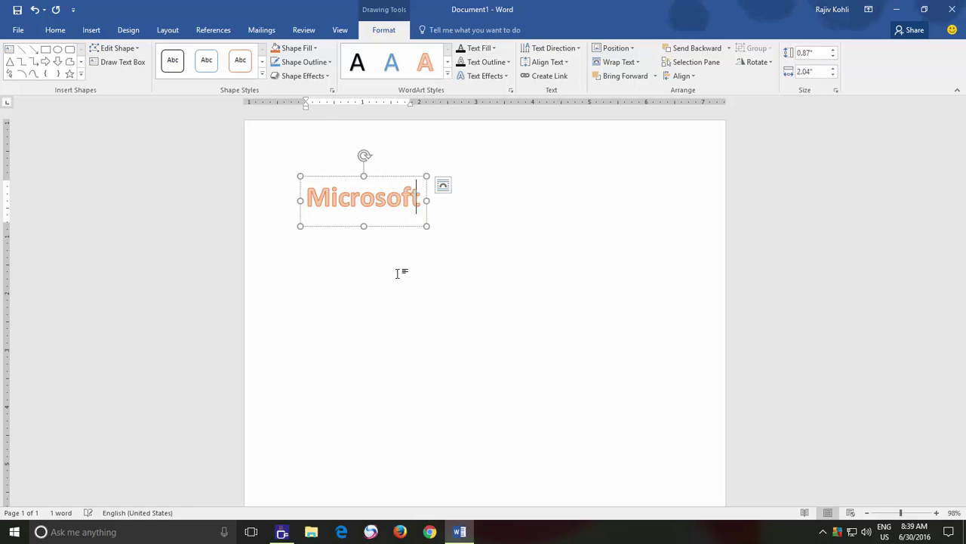
type(" Word 2016")
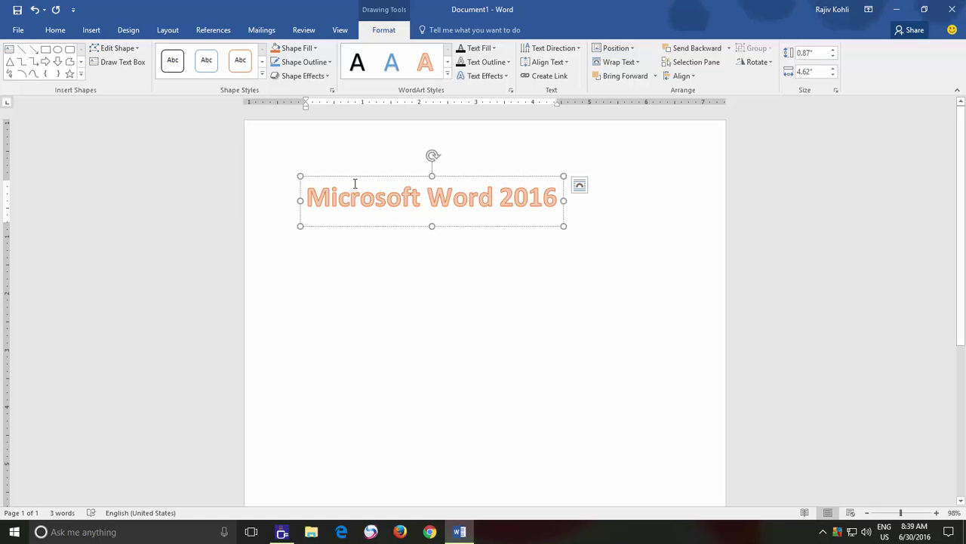
left_click(370, 265)
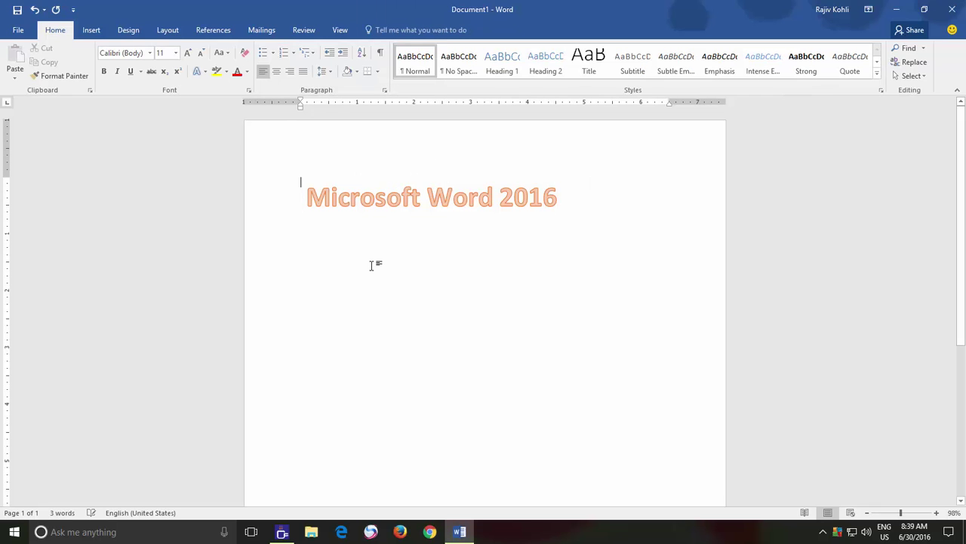
left_click(378, 198)
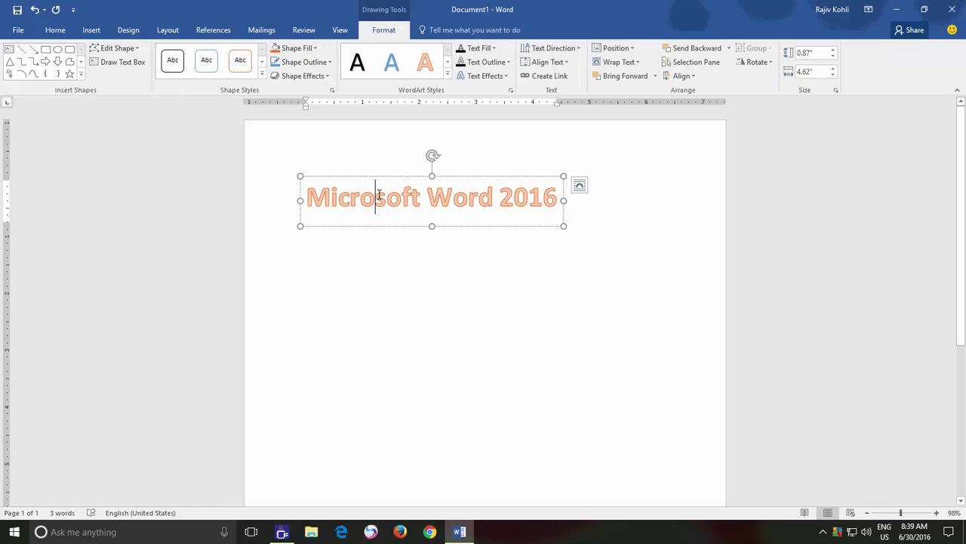
left_click(393, 262)
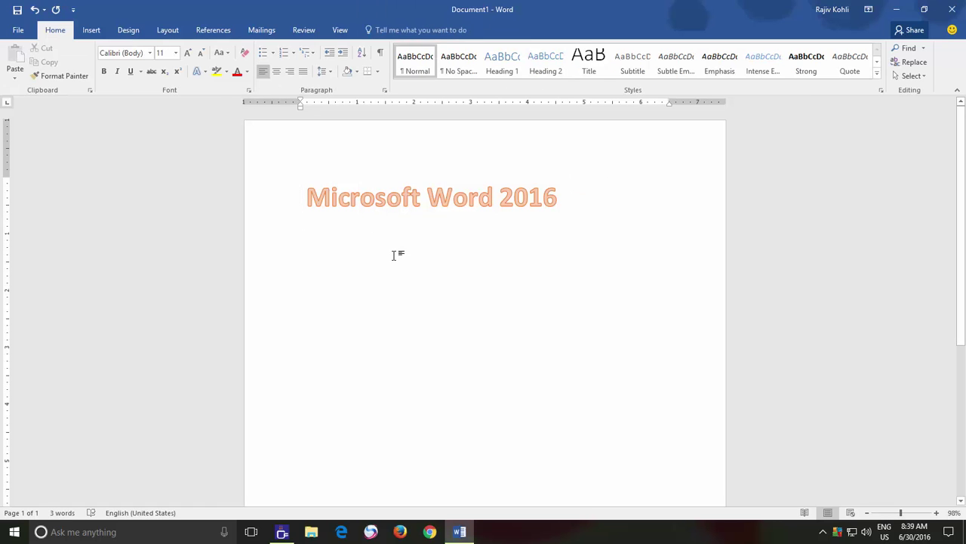
left_click(386, 197)
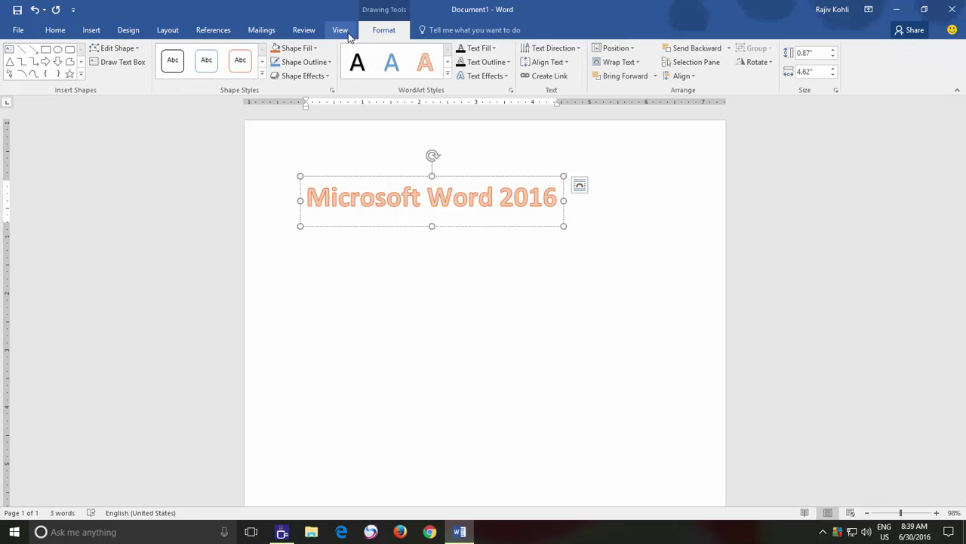
left_click(309, 62)
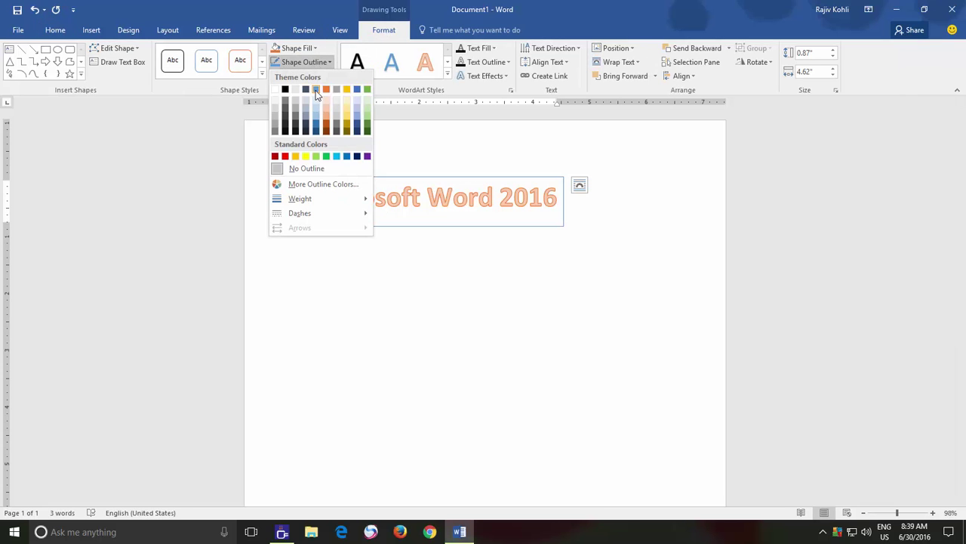
left_click(315, 90)
left_click(302, 47)
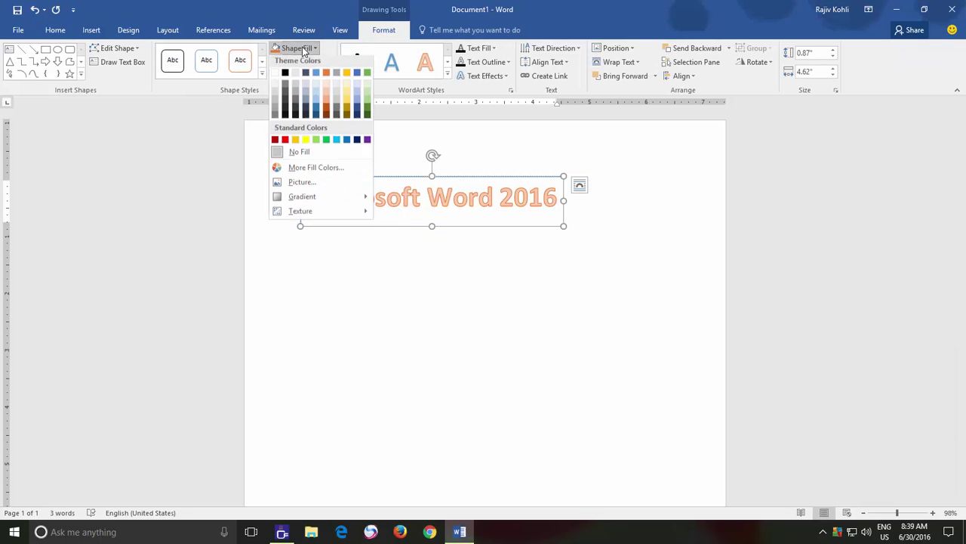
left_click(327, 75)
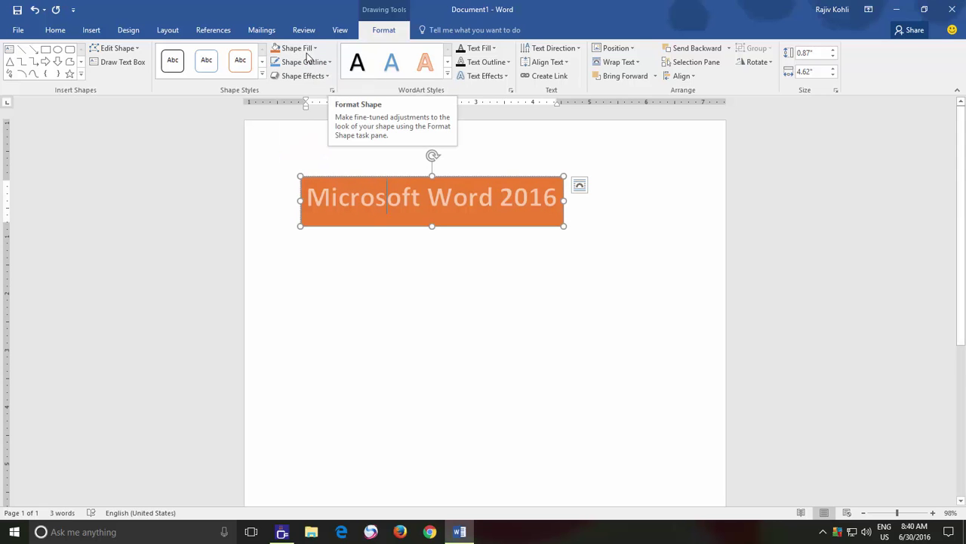
left_click(305, 50)
left_click(299, 154)
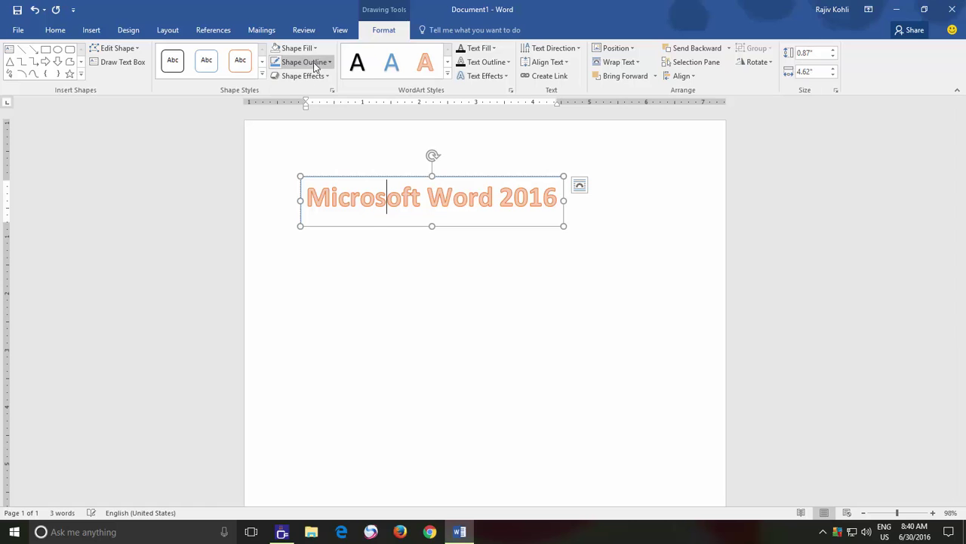
left_click(314, 64)
left_click(308, 168)
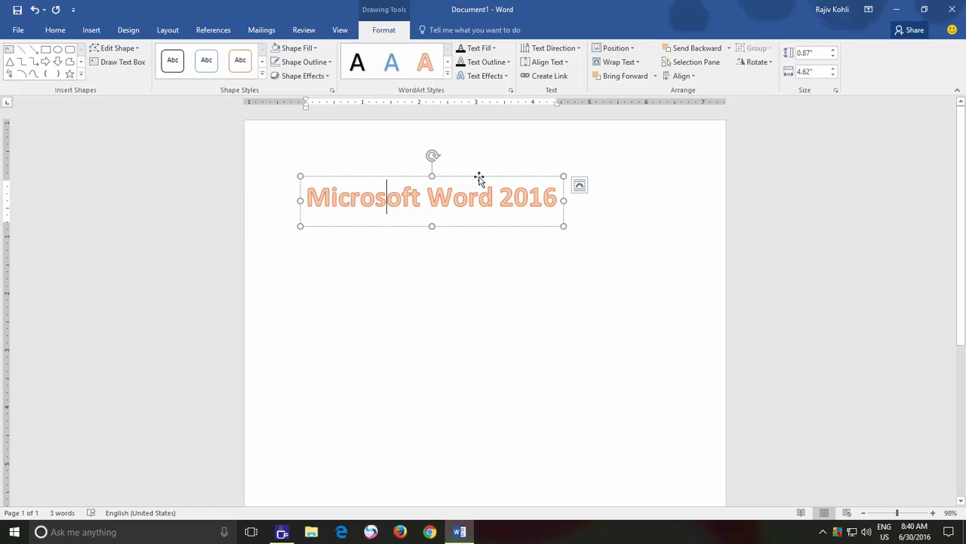
Drag the WordArt title to the top right, then back to the upper-middle of the page.
left_click_drag(479, 177, 635, 128)
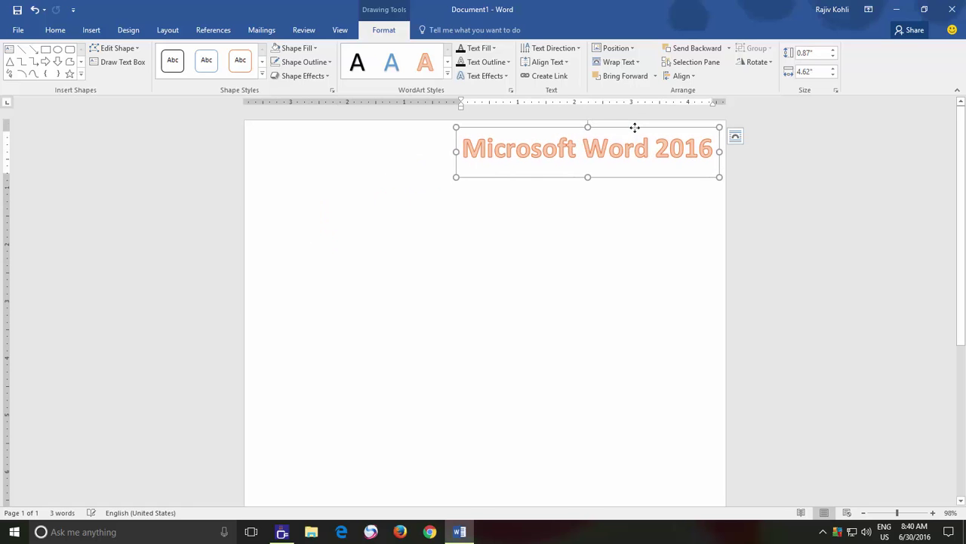
left_click_drag(635, 128, 630, 136)
left_click_drag(560, 206, 527, 232)
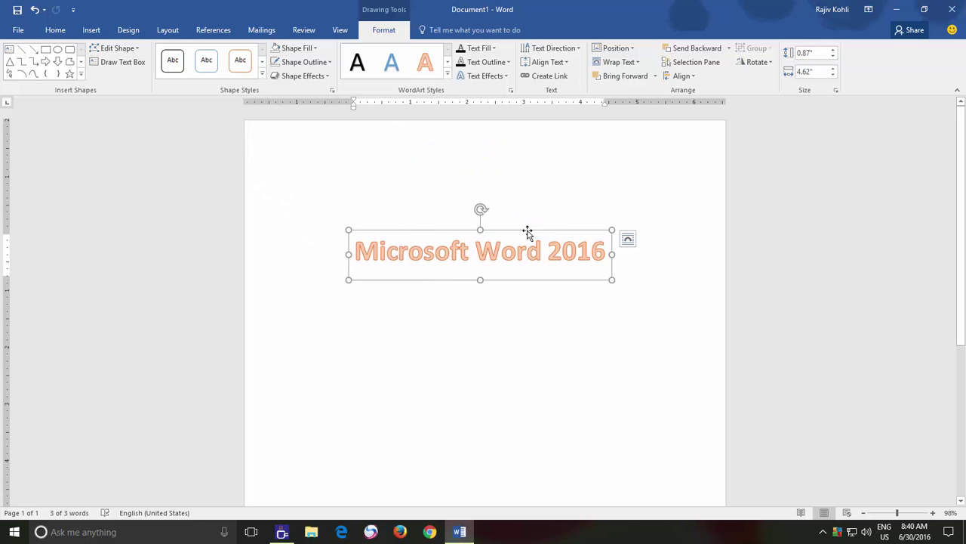
Try rotated text directions on the WordArt, then restore it to horizontal.
left_click(560, 48)
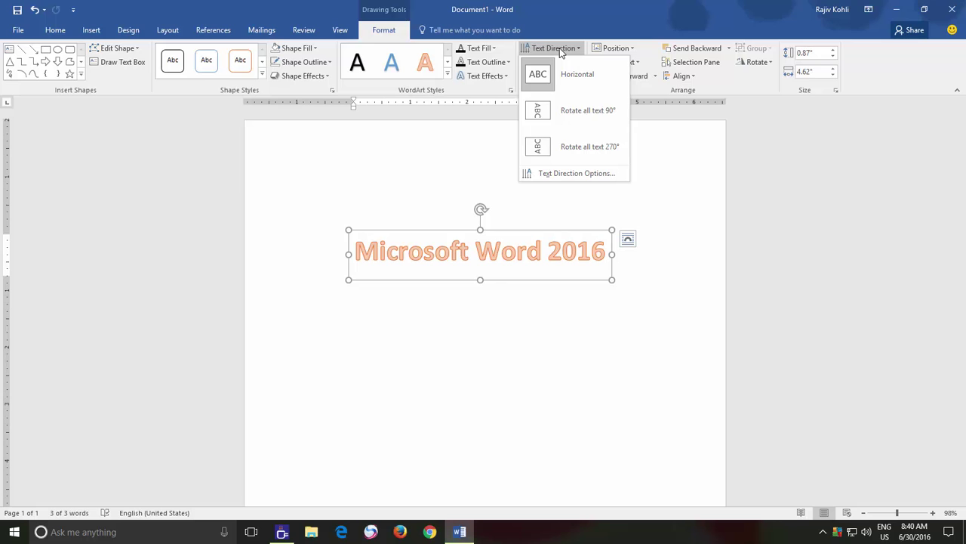
left_click(557, 110)
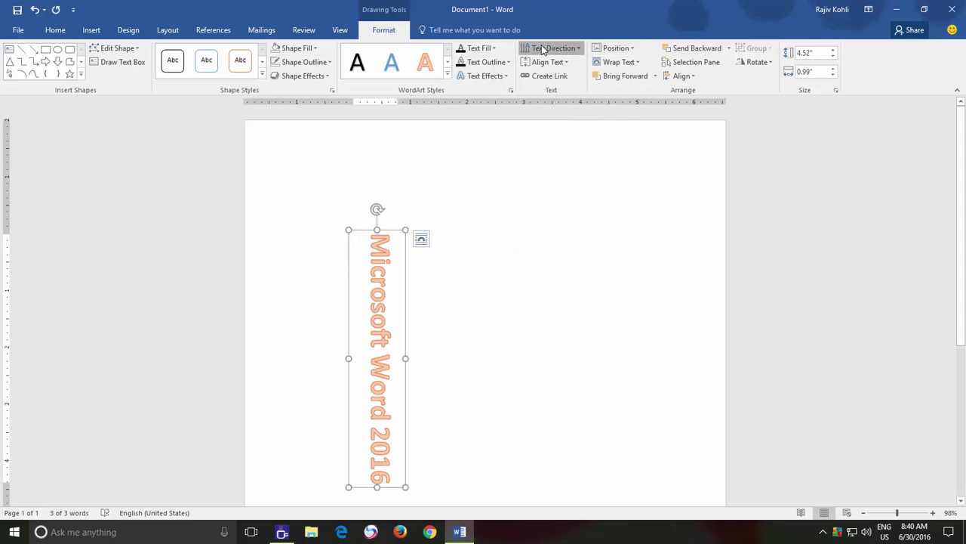
left_click(542, 50)
left_click(551, 146)
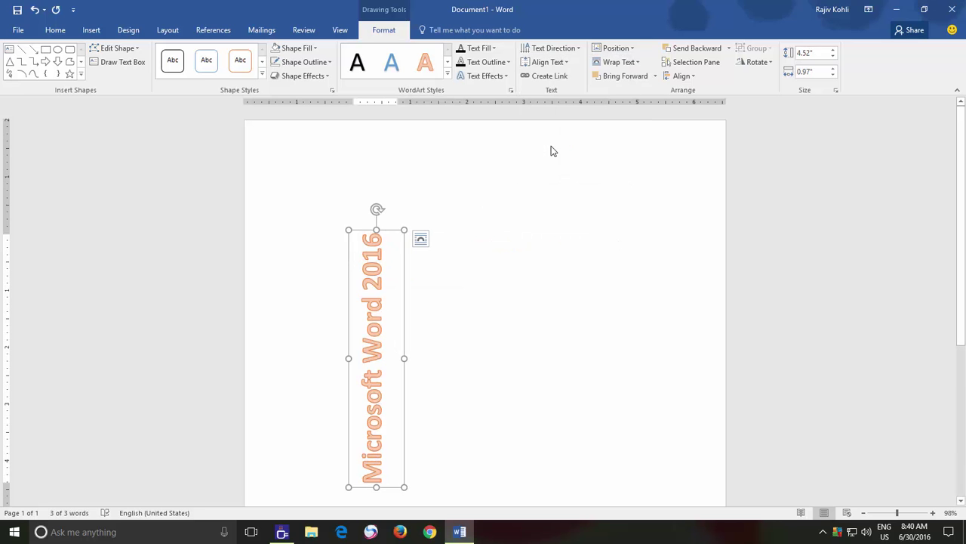
left_click(558, 48)
left_click(560, 73)
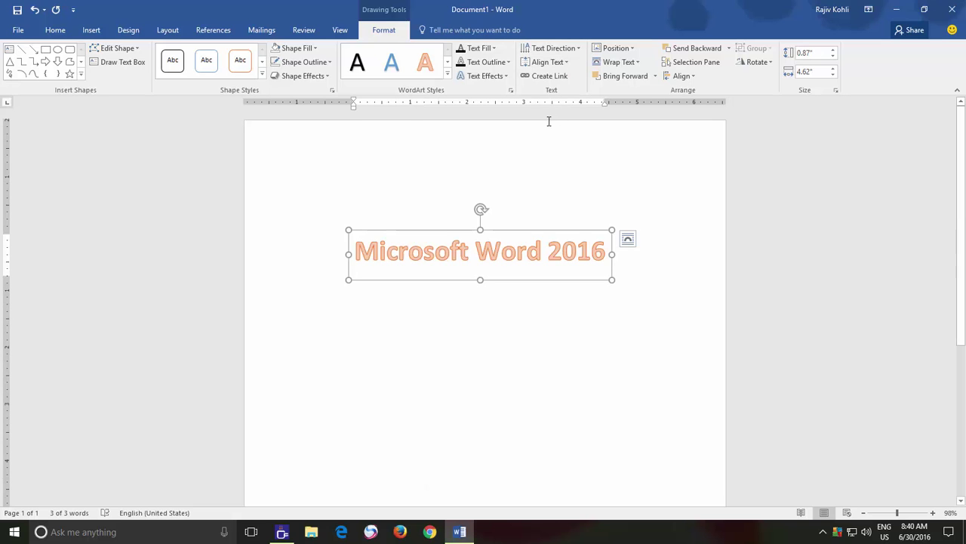
Generate sample paragraphs with =rand(25,8) and return to the top of the document.
left_click(521, 198)
type("=")
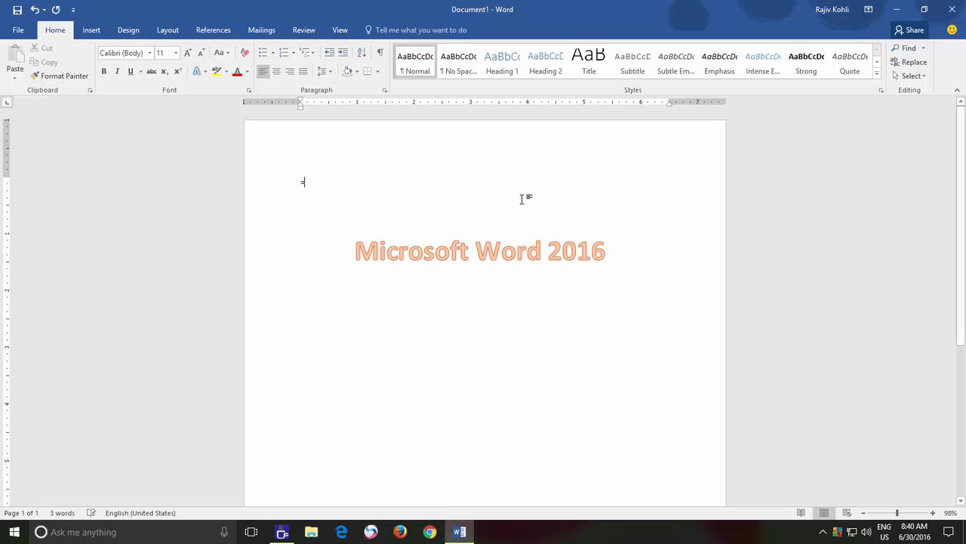
type("rand(25,")
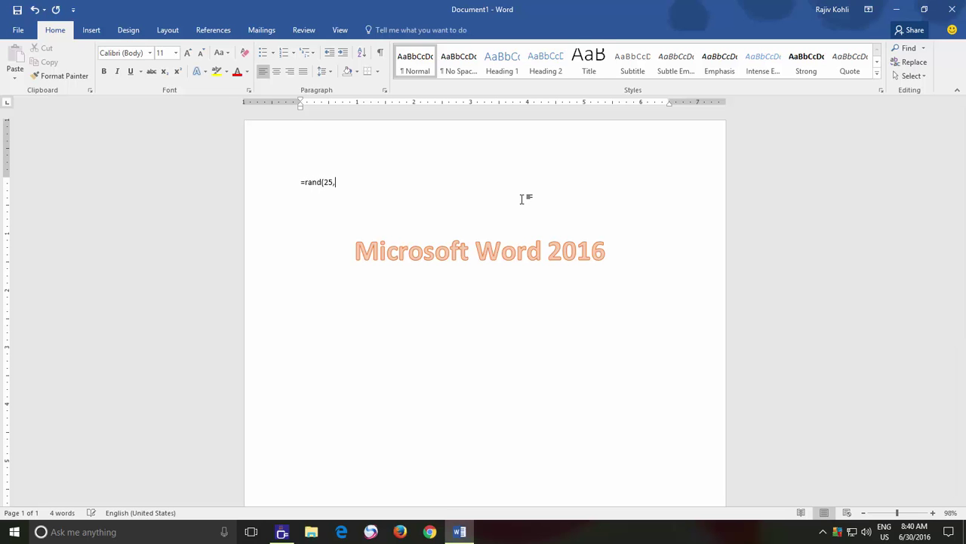
type("8)")
key("Return")
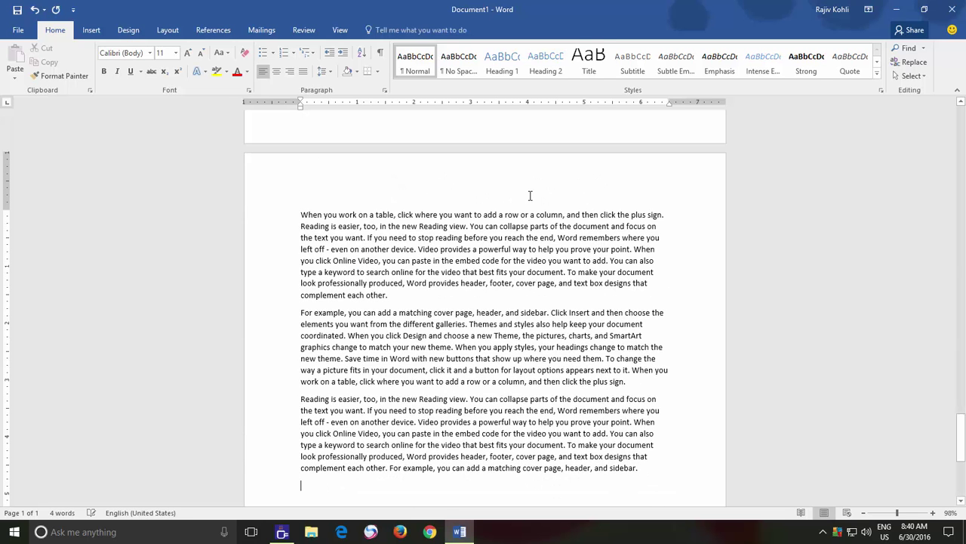
key("ctrl+Home")
Set the WordArt title's text wrapping to Top and Bottom, after first trying Square.
left_click(517, 251)
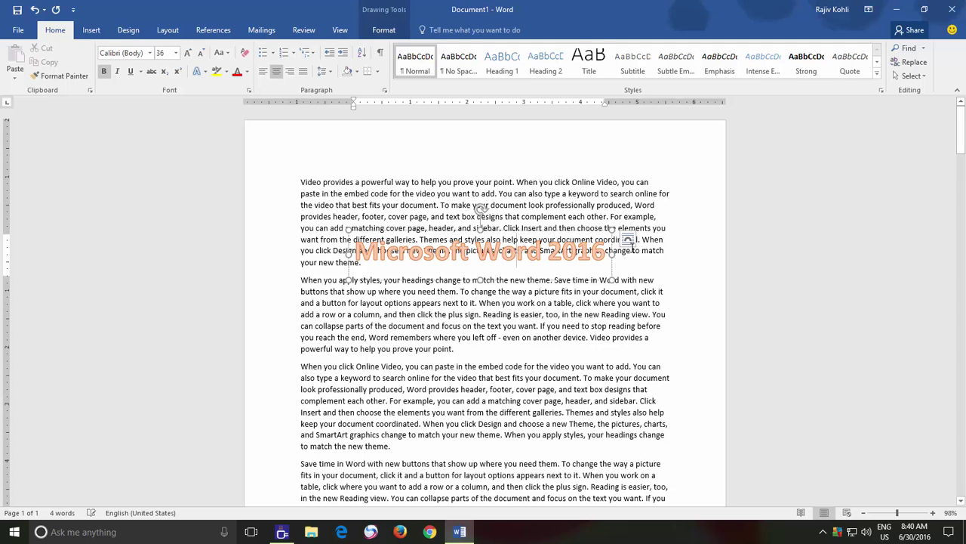
left_click(628, 240)
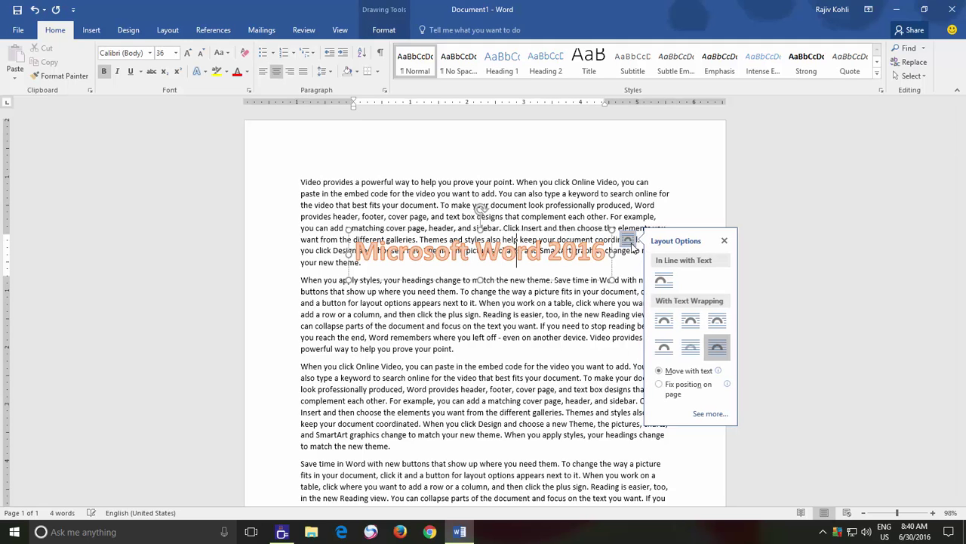
left_click(664, 327)
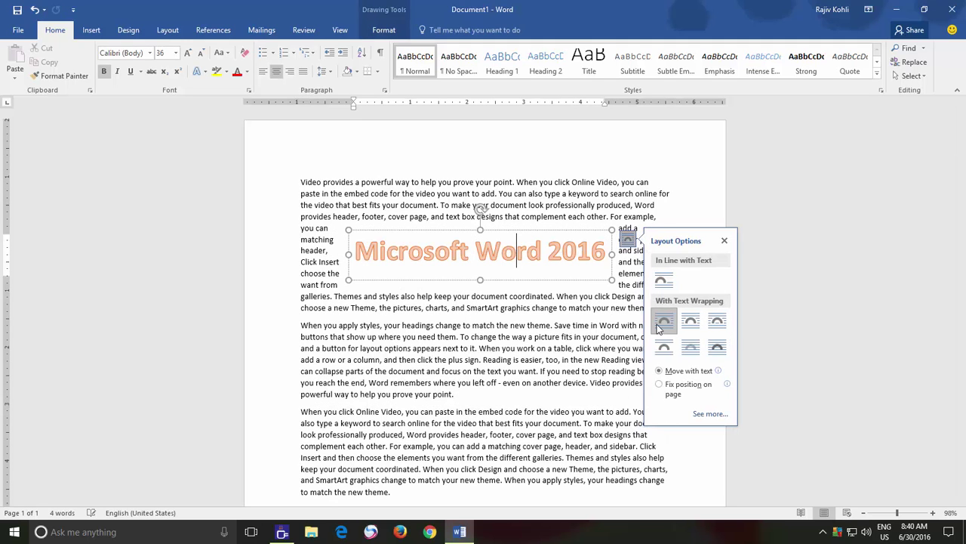
left_click(385, 30)
left_click(618, 62)
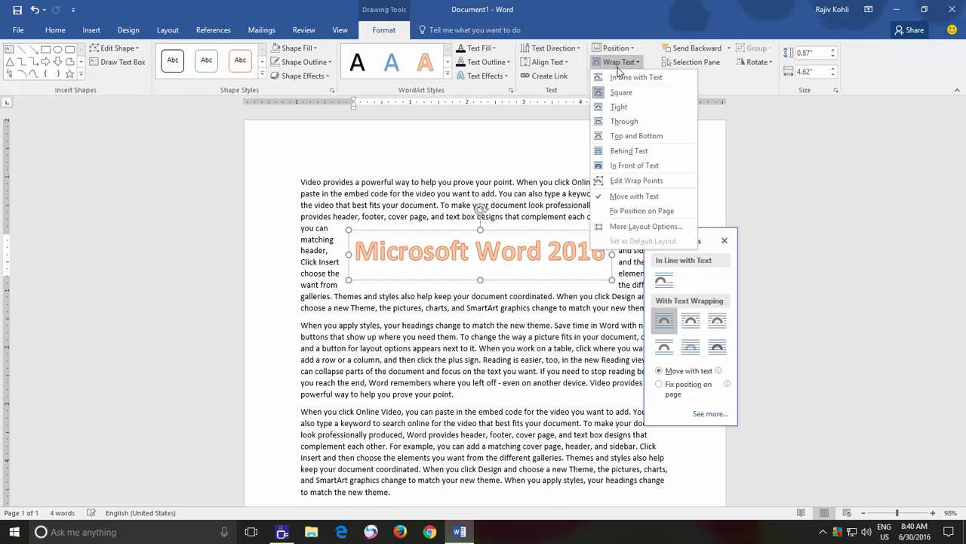
left_click(622, 137)
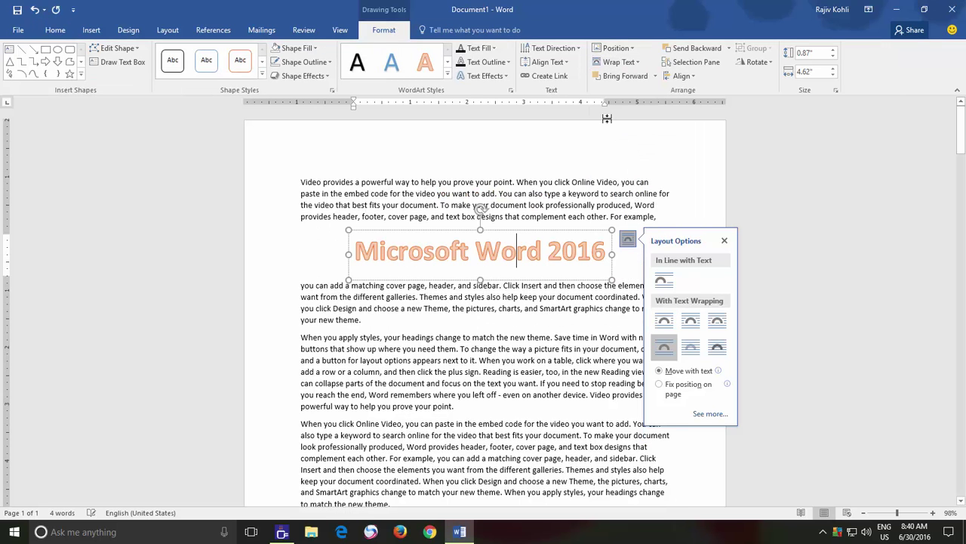
left_click(725, 242)
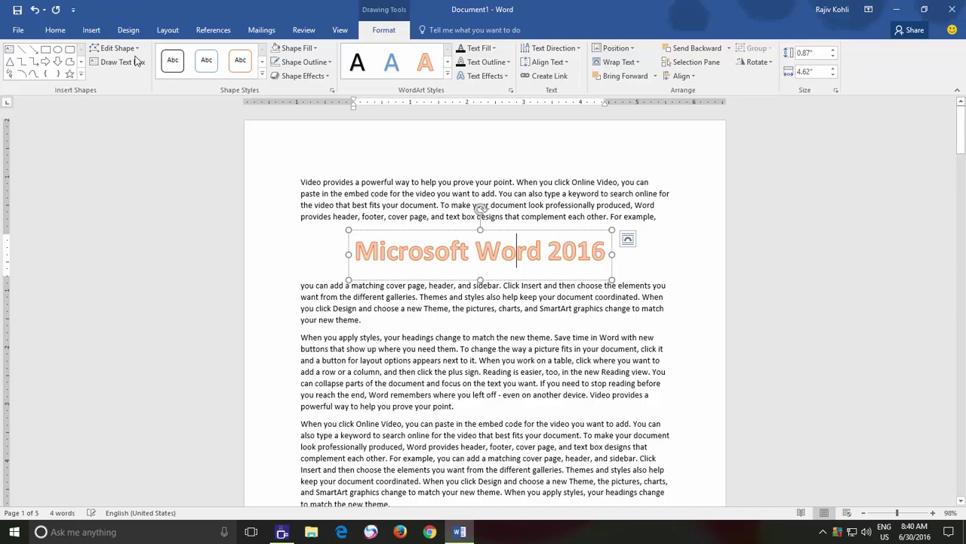
Draw a text box below the title containing 'Word Art' and select its text.
left_click(92, 31)
left_click(183, 68)
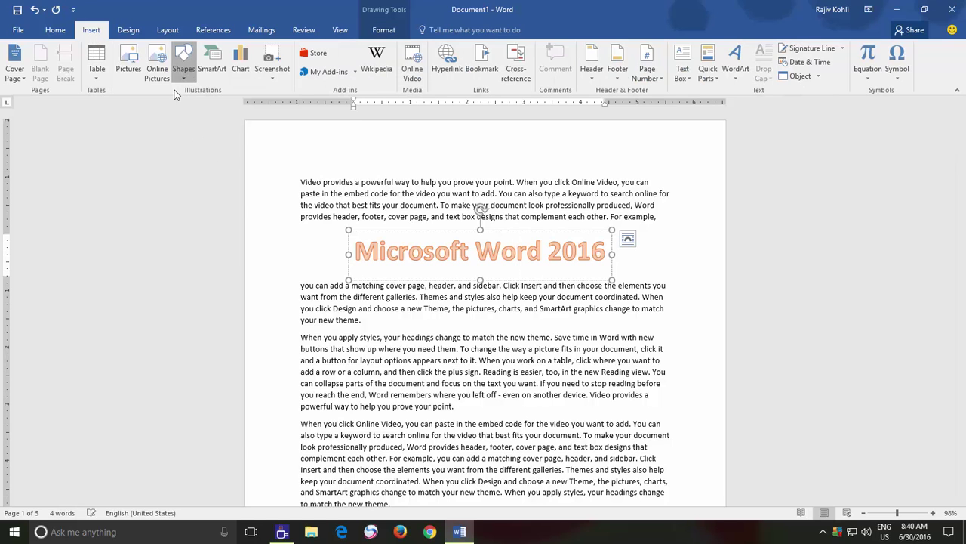
left_click(179, 103)
left_click_drag(382, 319, 602, 377)
type("Word")
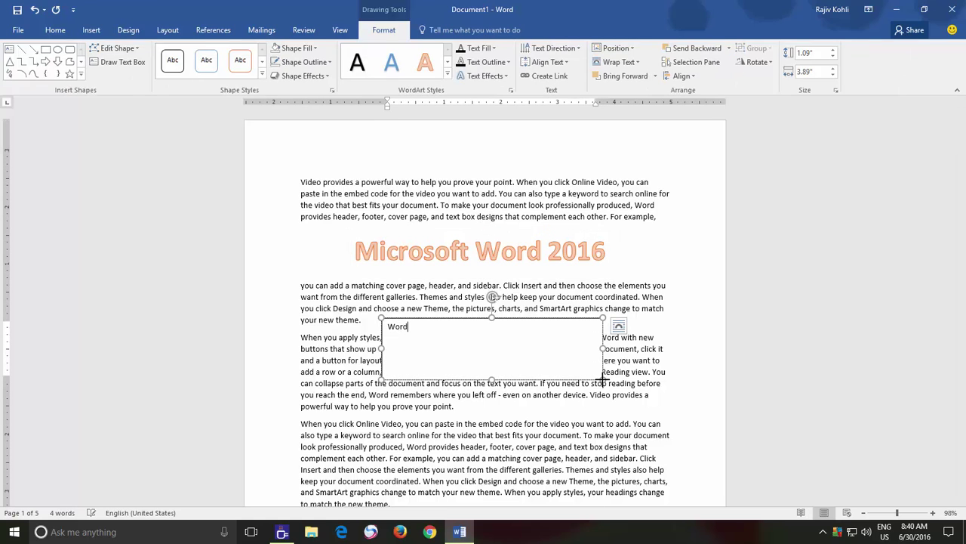
type(" Art")
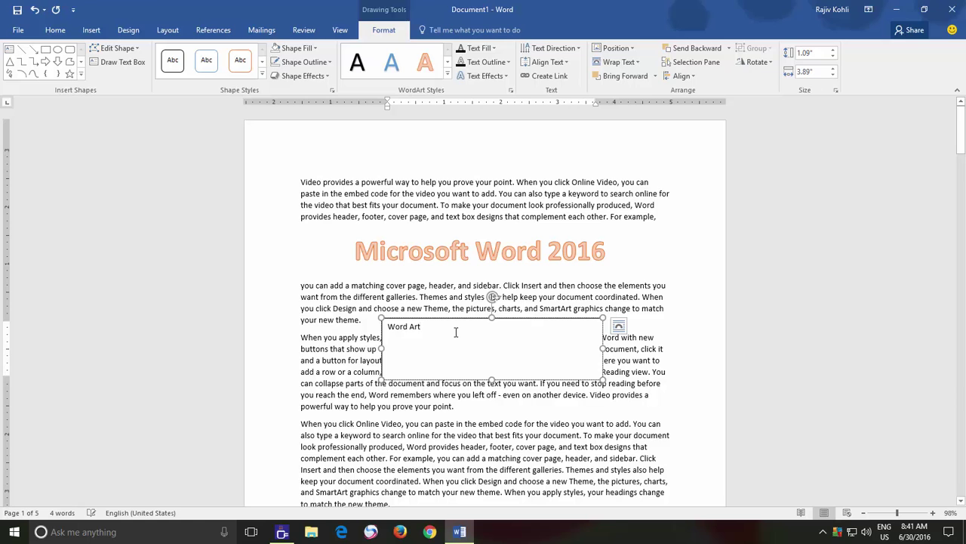
key("ctrl+a")
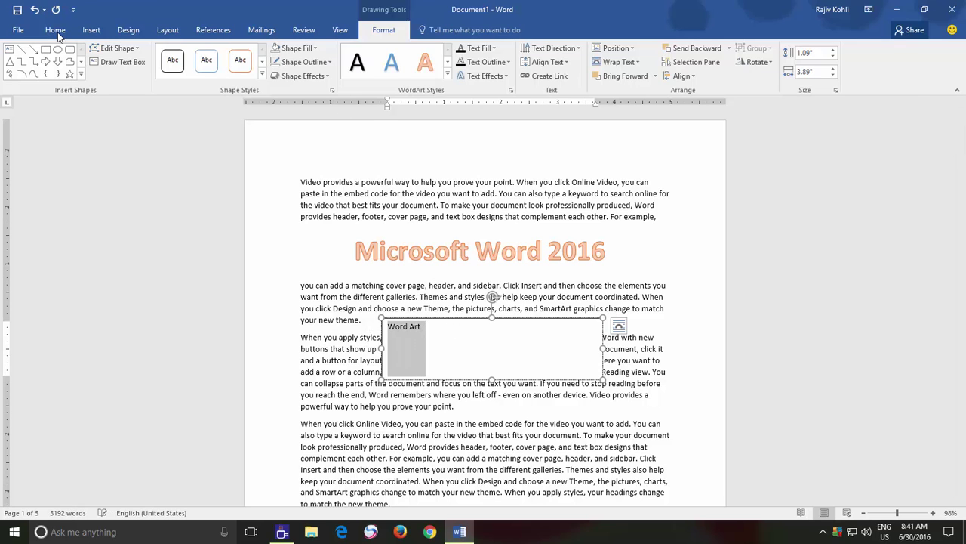
Make the Word Art text bold at 28 pt.
left_click(55, 30)
key("ctrl+b")
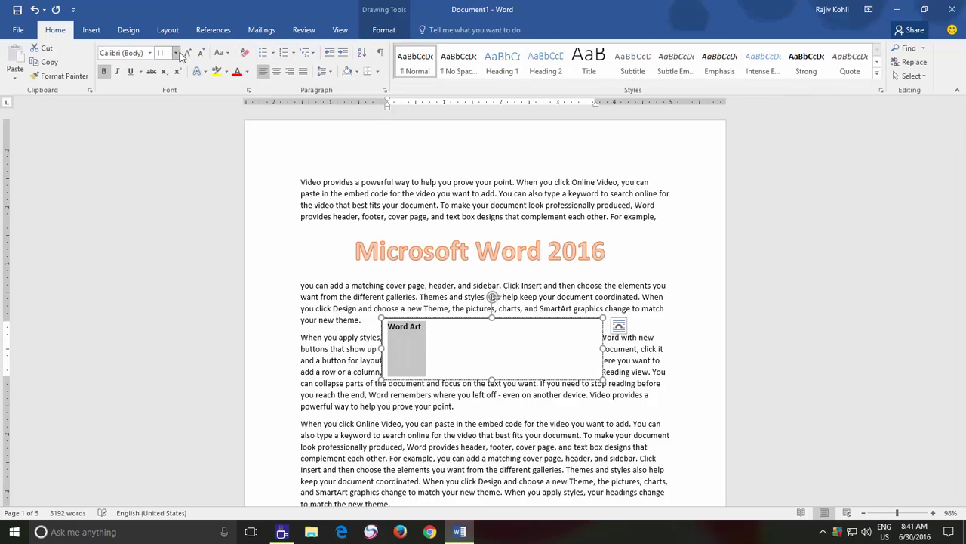
left_click(179, 52)
left_click(162, 210)
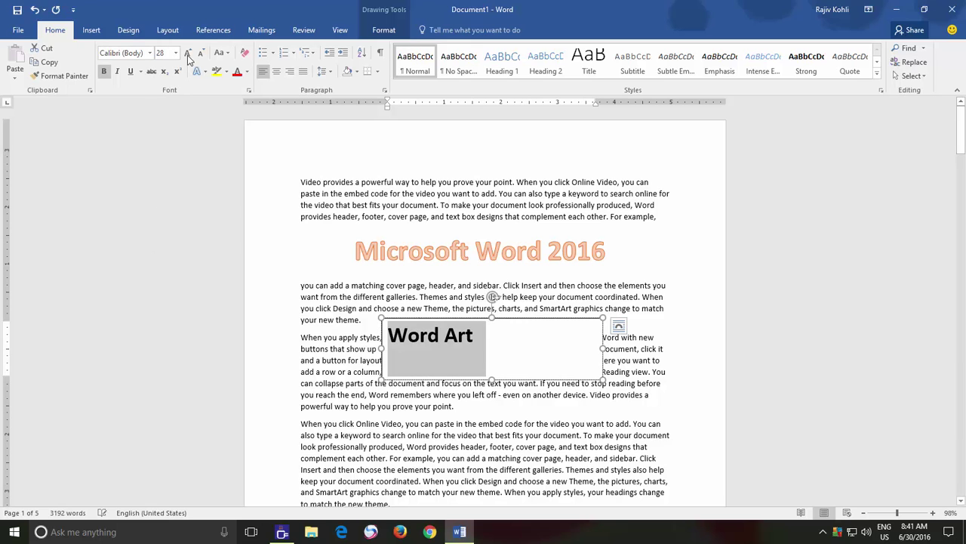
Give the Word Art text a glow effect, leaving it without a shadow.
left_click(384, 30)
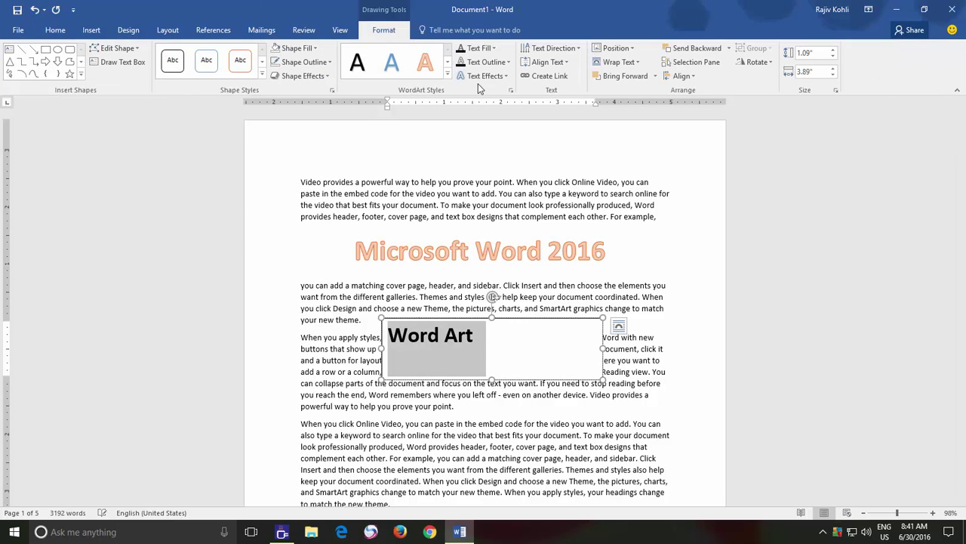
left_click(481, 79)
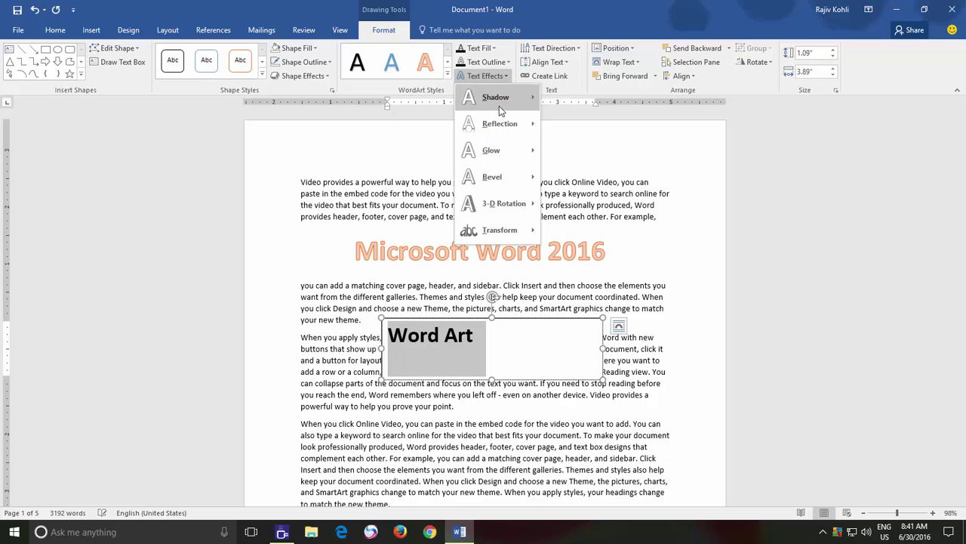
mouse_move(502, 106)
left_click(558, 121)
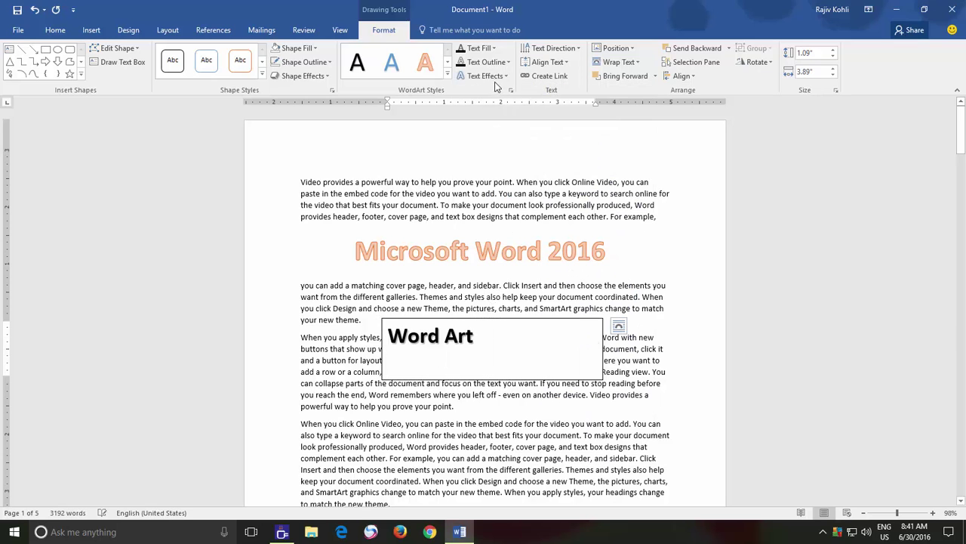
left_click(485, 75)
mouse_move(512, 142)
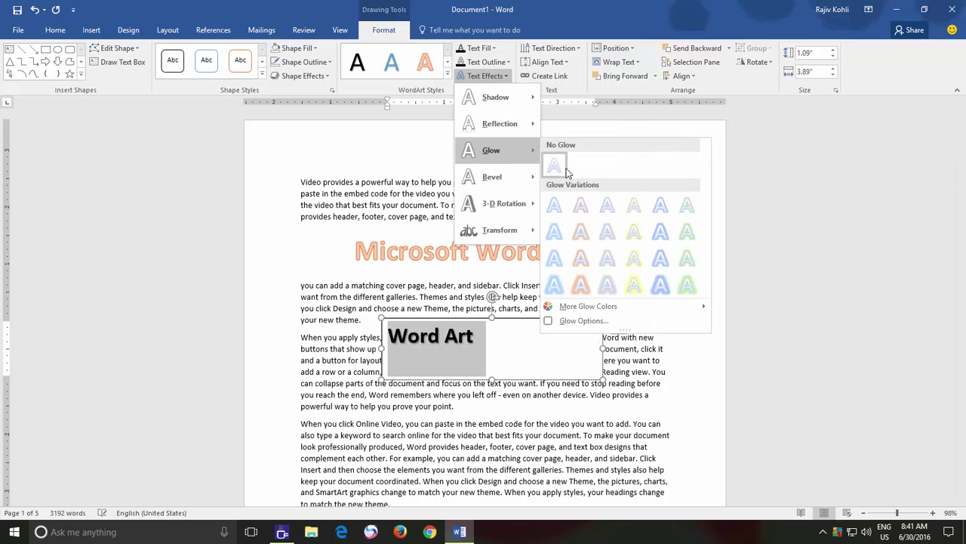
left_click(561, 232)
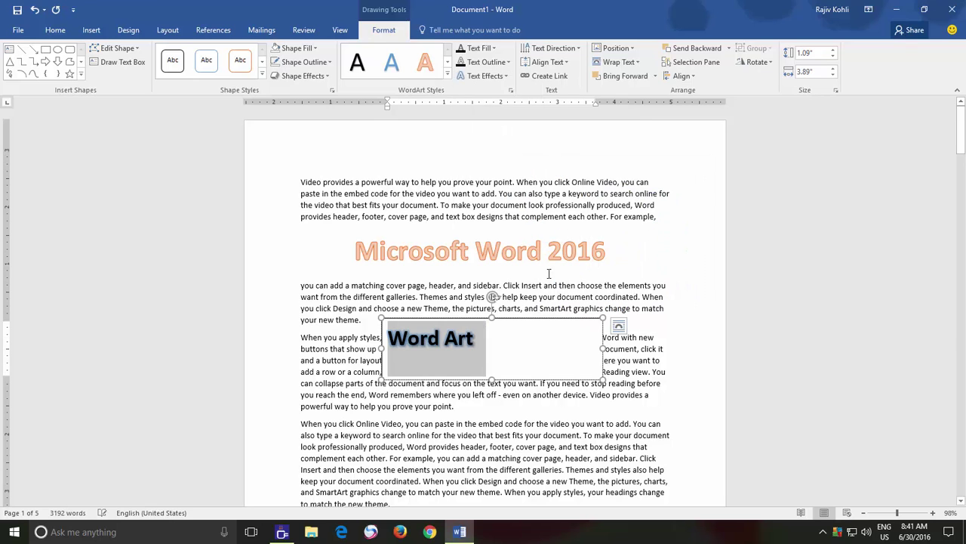
Remove the Word Art box's outline and fill.
left_click(306, 62)
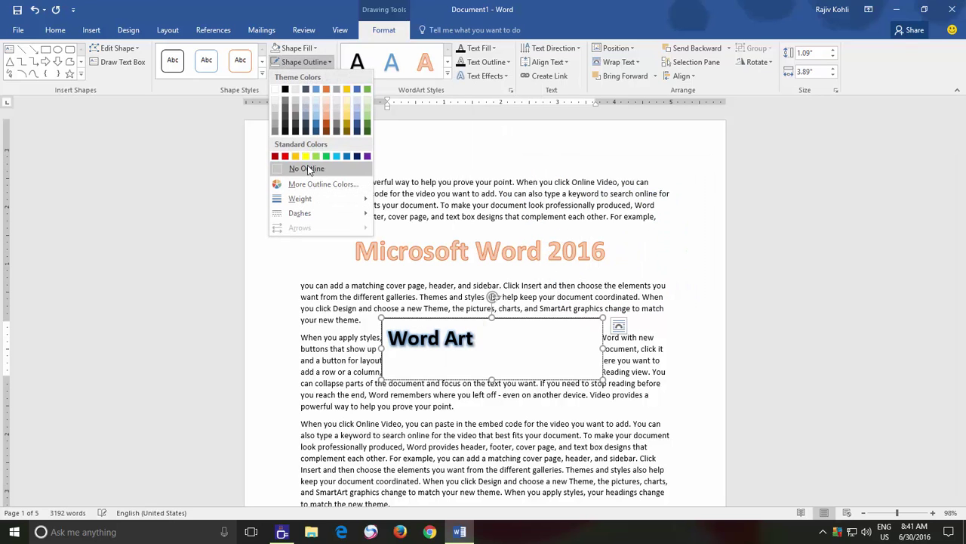
left_click(302, 167)
left_click(308, 50)
left_click(302, 154)
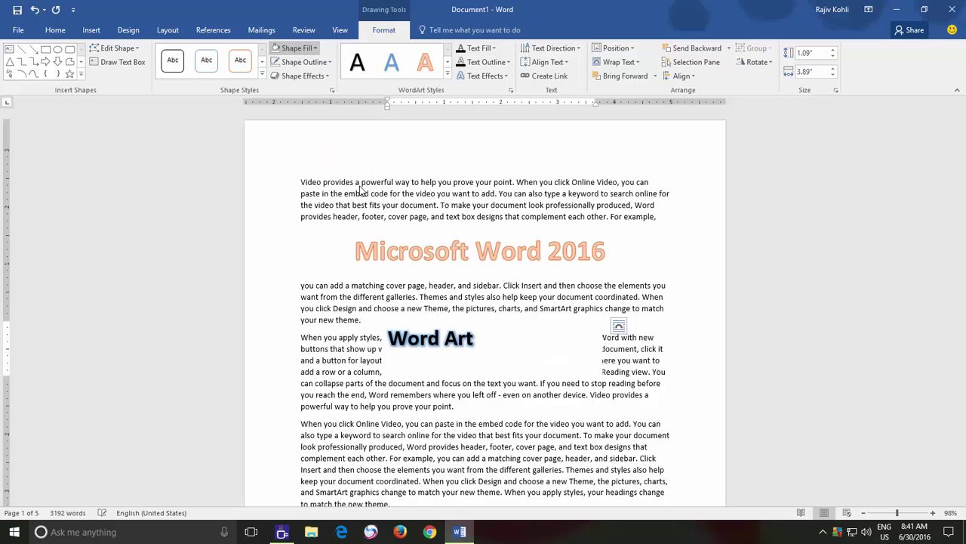
Wrap the body text squarely around the Word Art box.
left_click(619, 325)
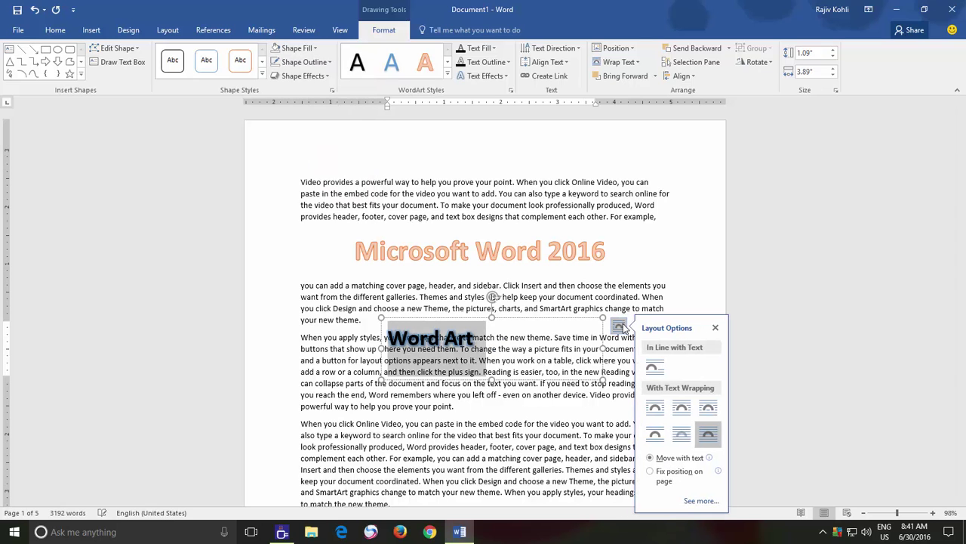
left_click(656, 408)
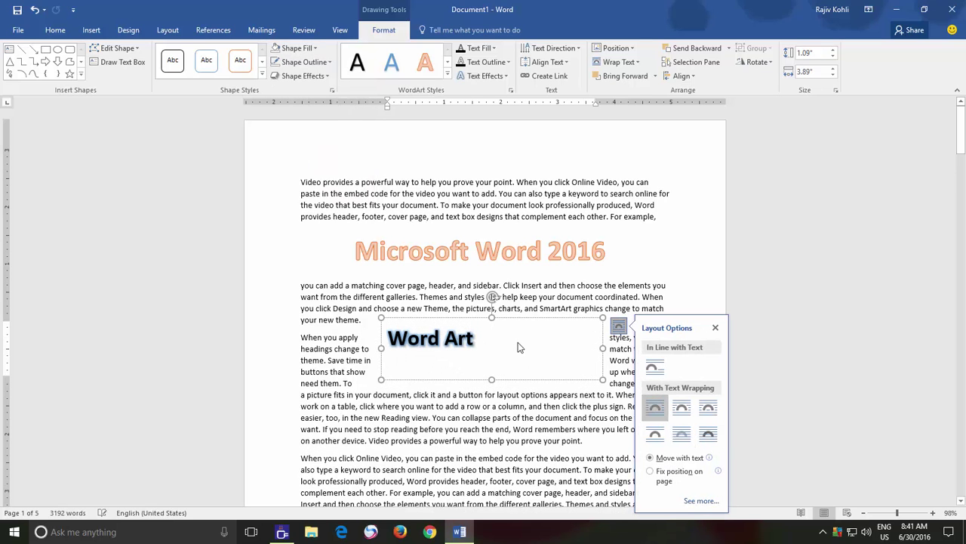
left_click(715, 329)
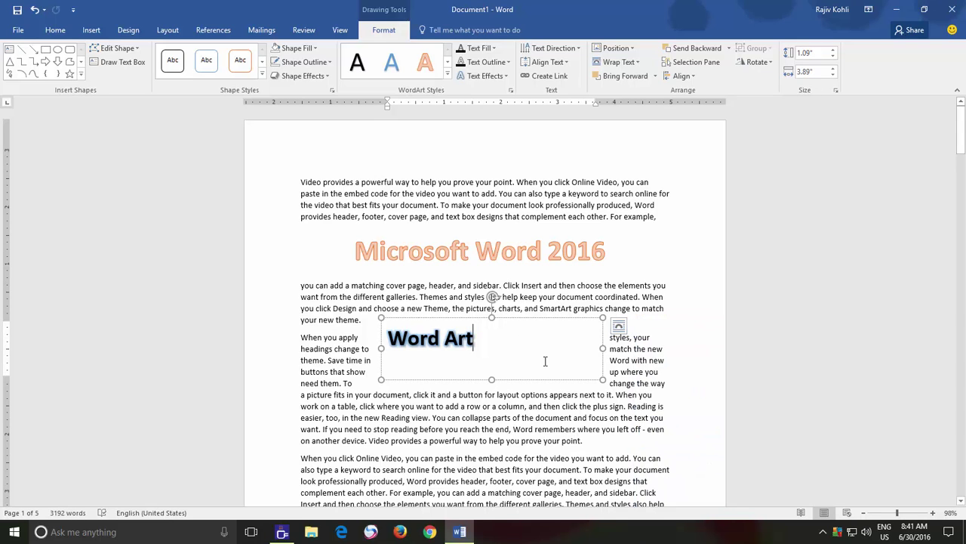
left_click_drag(494, 350, 391, 351)
Apply a bevel preset from Text Effects to the Word Art text.
left_click(504, 77)
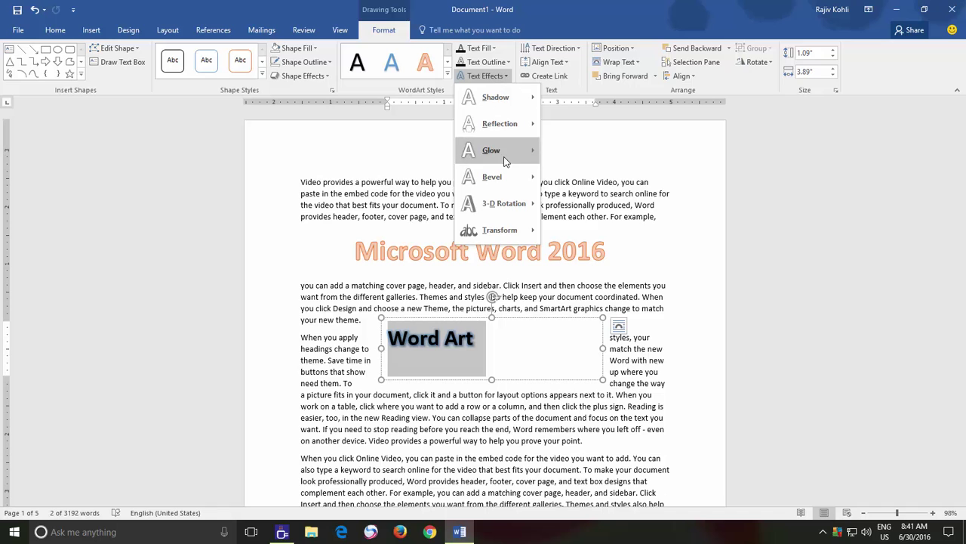
mouse_move(504, 179)
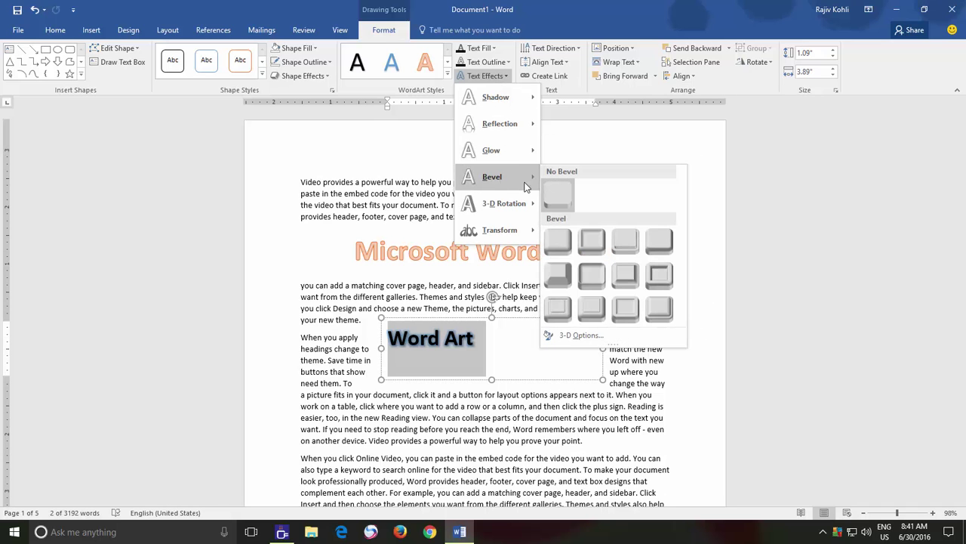
left_click(558, 241)
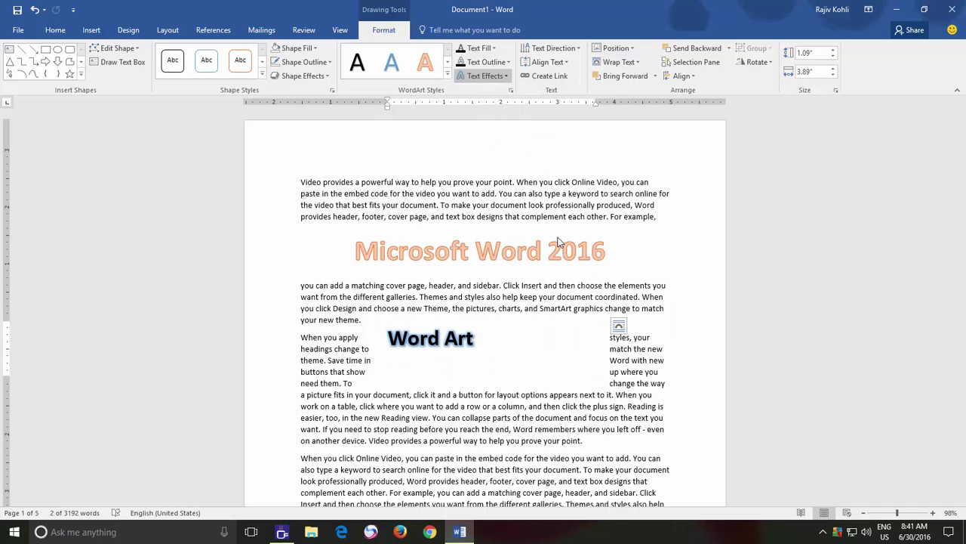
left_click(519, 345)
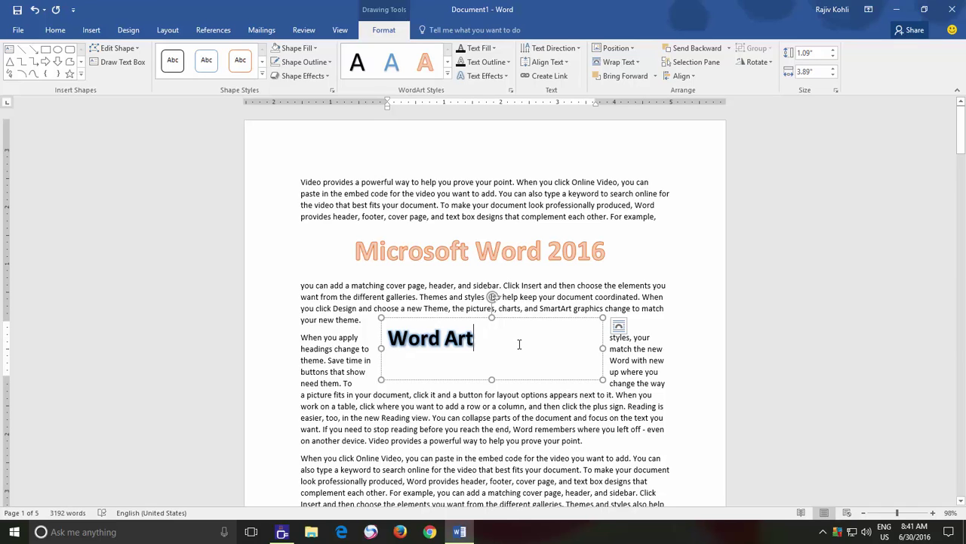
Apply the first, blue-filled WordArt style to the 'Microsoft Word 2016' title.
left_click(448, 73)
left_click(427, 134)
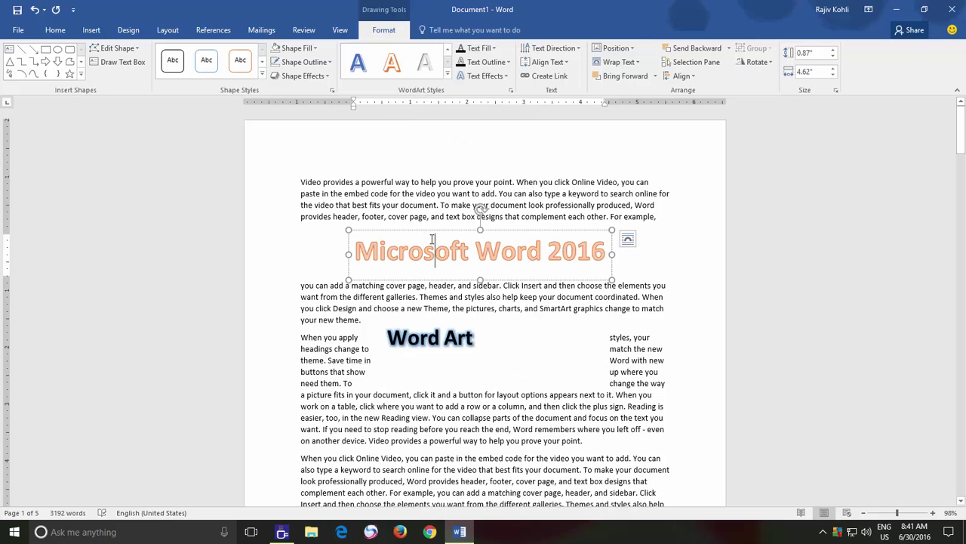
key("ctrl+a")
left_click(361, 64)
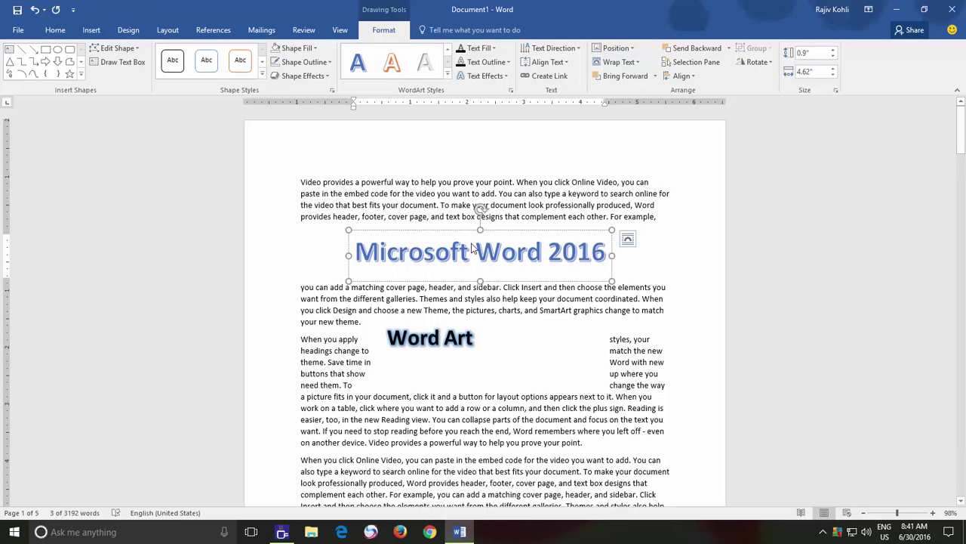
triple_click(443, 339)
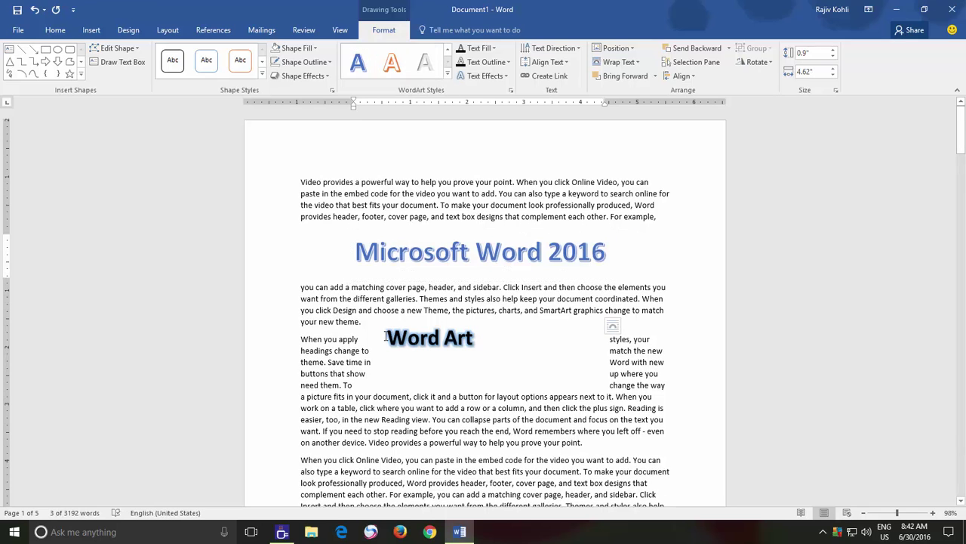
Apply the light blue outlined WordArt style to the Word Art text.
left_click(446, 74)
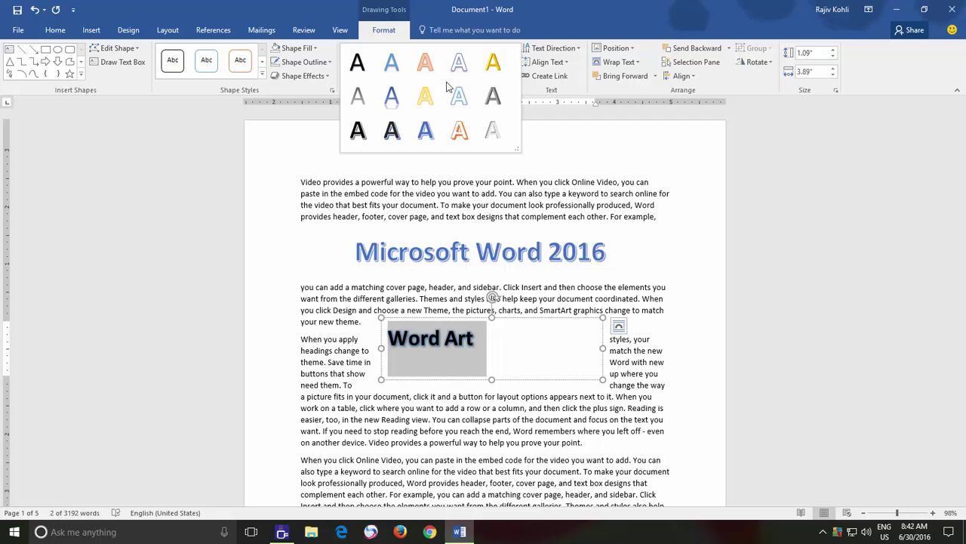
left_click(391, 95)
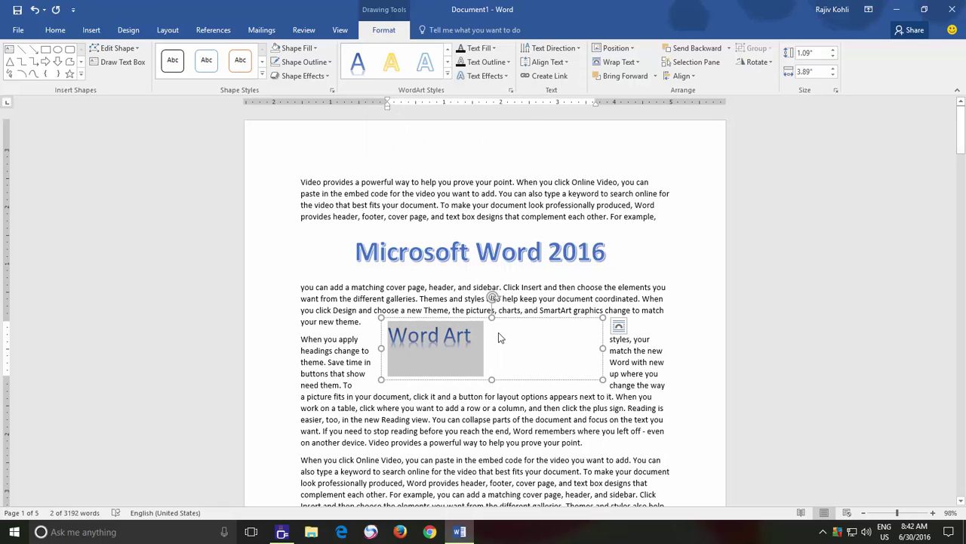
left_click(498, 338)
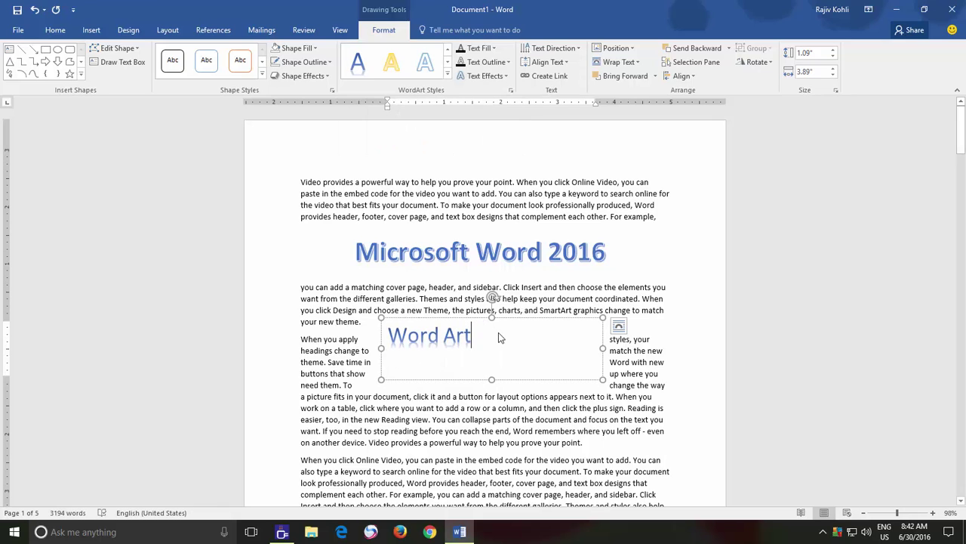
left_click(485, 75)
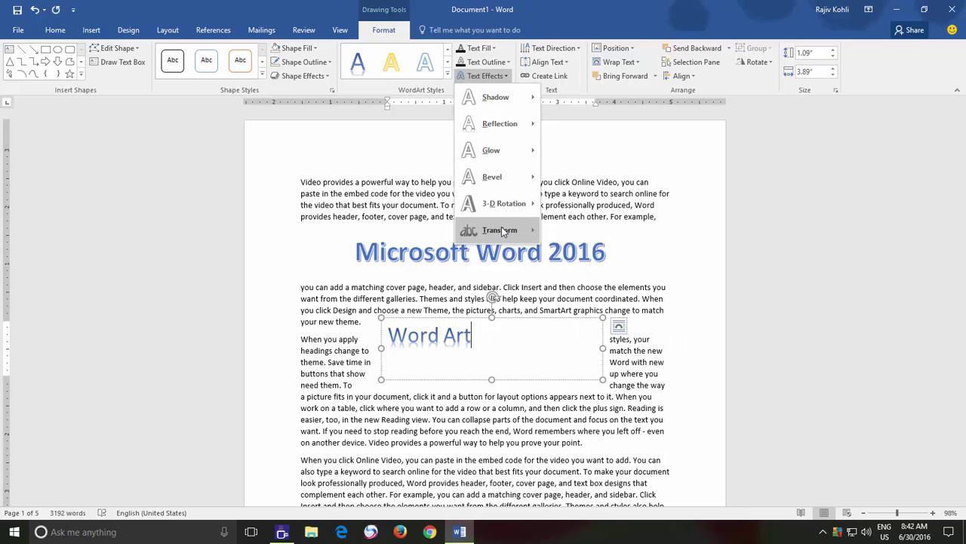
Preview the Text Effects options and dismiss the list without adding a glow.
mouse_move(503, 230)
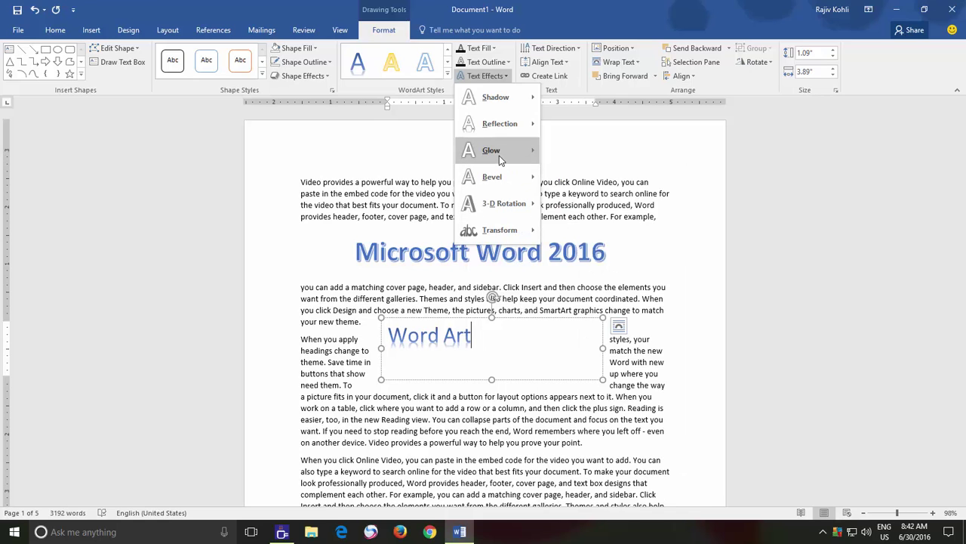
mouse_move(500, 160)
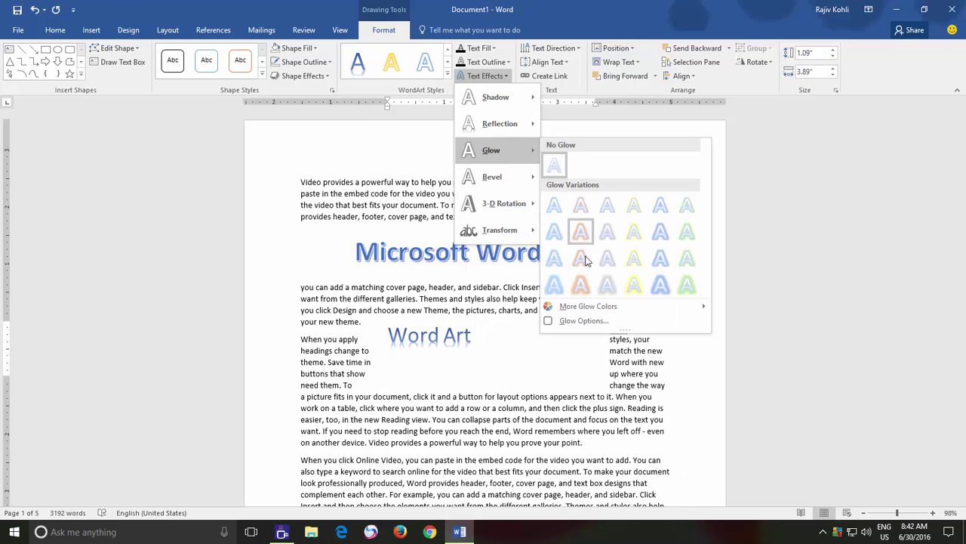
left_click(441, 341)
Select the Word Art text and apply the second Warp transform so it fills the box.
left_click_drag(482, 336, 378, 336)
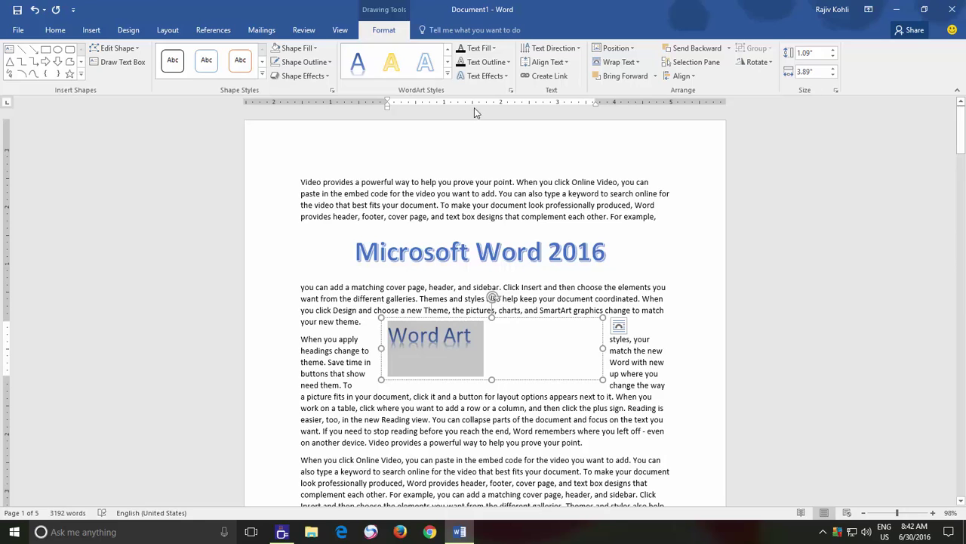
left_click(483, 76)
mouse_move(499, 136)
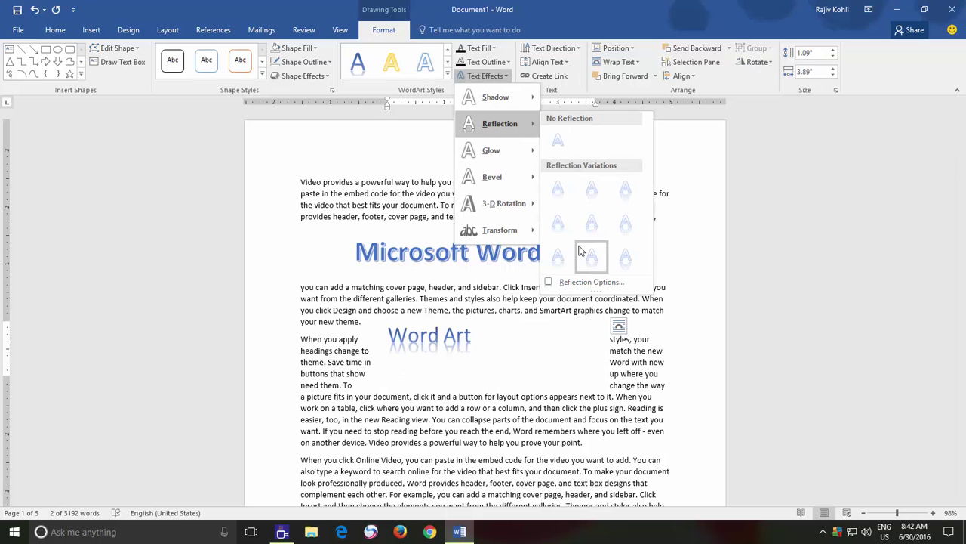
mouse_move(501, 180)
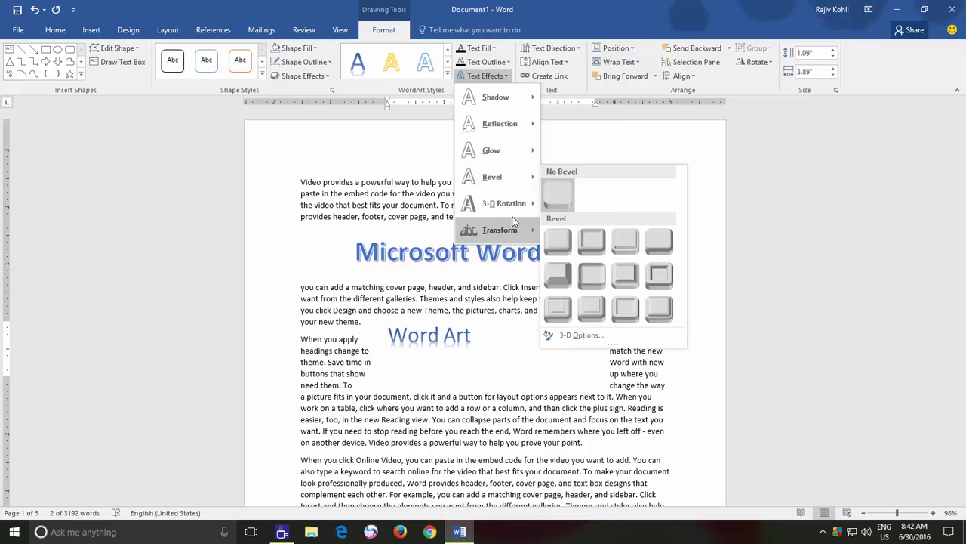
mouse_move(515, 206)
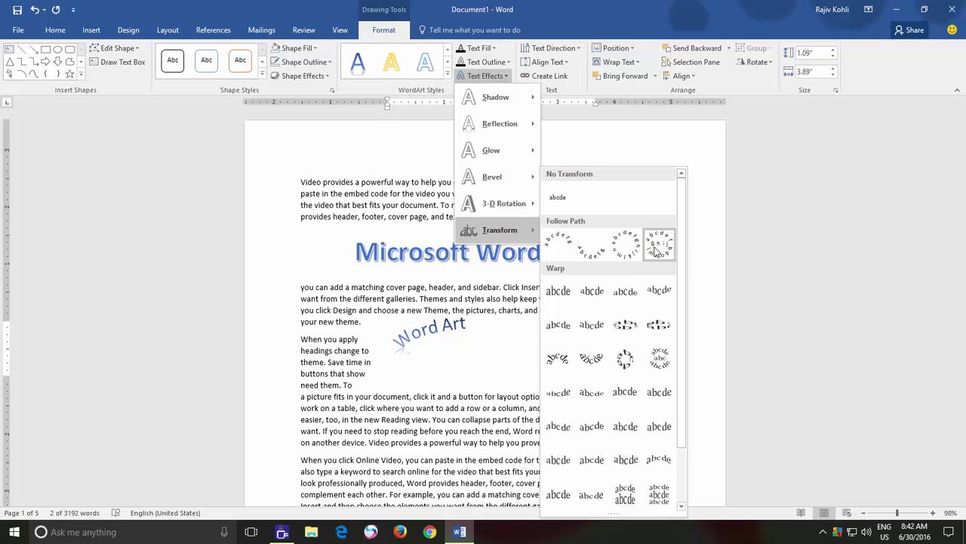
left_click(592, 325)
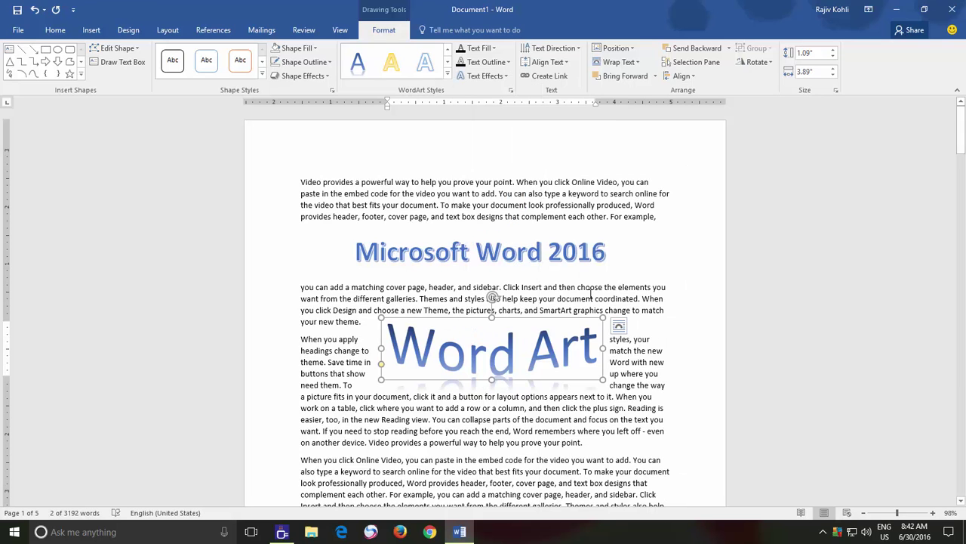